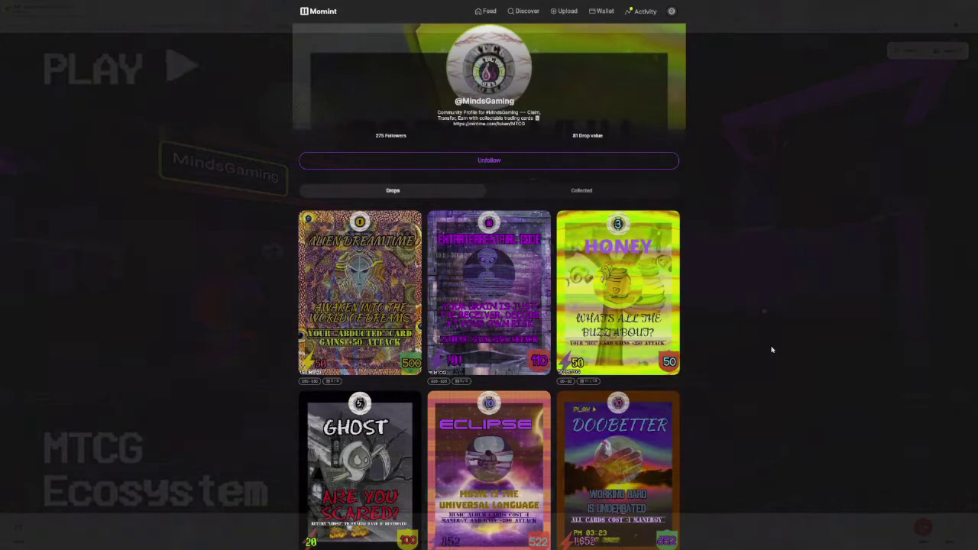
left_click(374, 462)
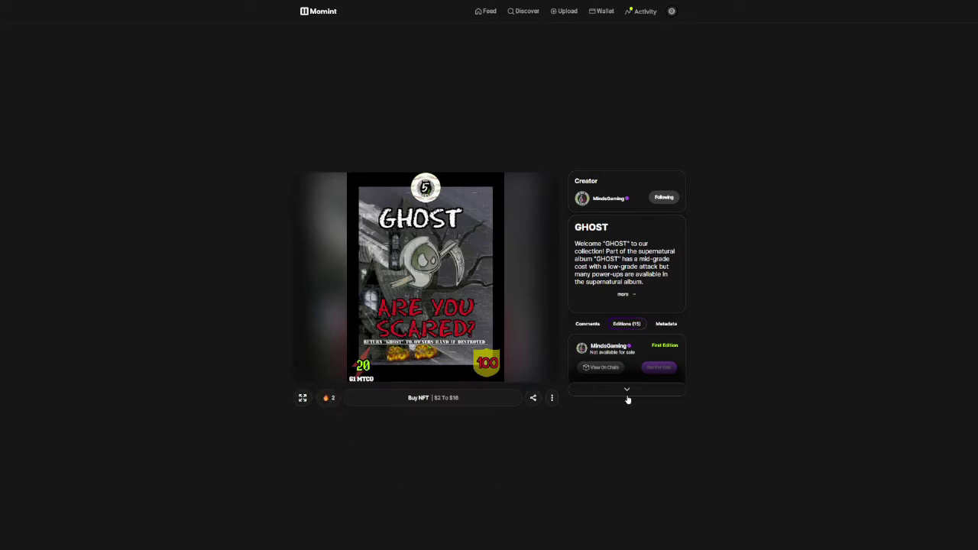
left_click(627, 391)
scroll(632, 366, "down", 2)
scroll(633, 366, "down", 1)
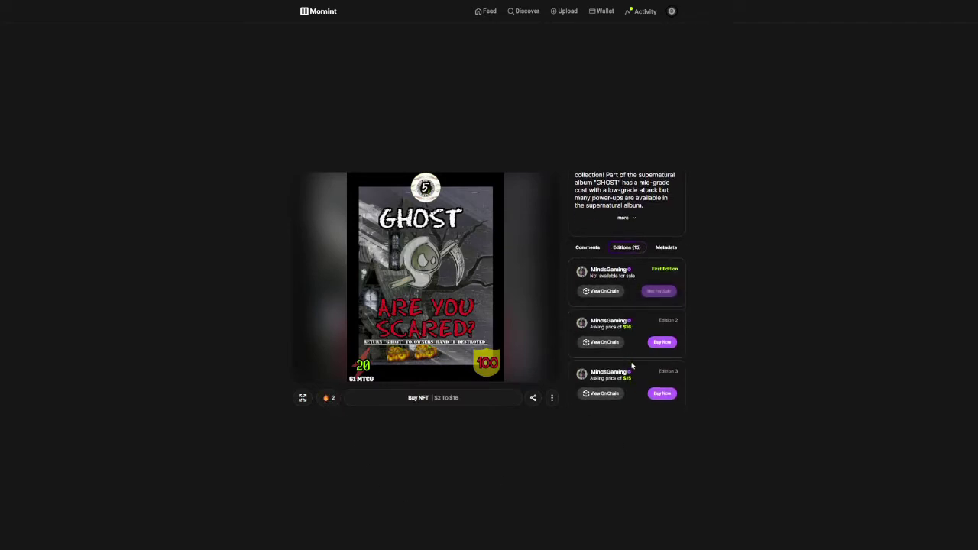
scroll(639, 393, "down", 3)
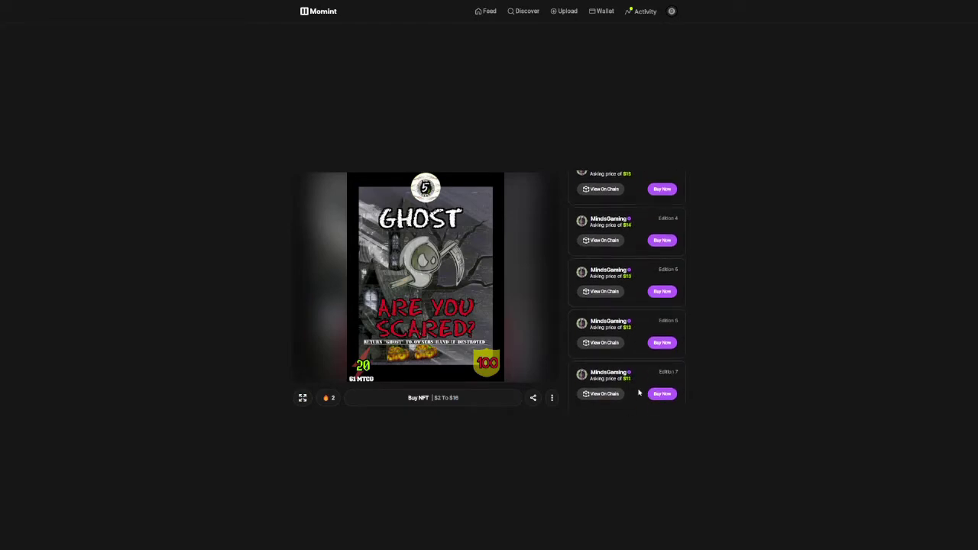
scroll(639, 392, "down", 3)
scroll(639, 393, "down", 3)
scroll(639, 393, "down", 1)
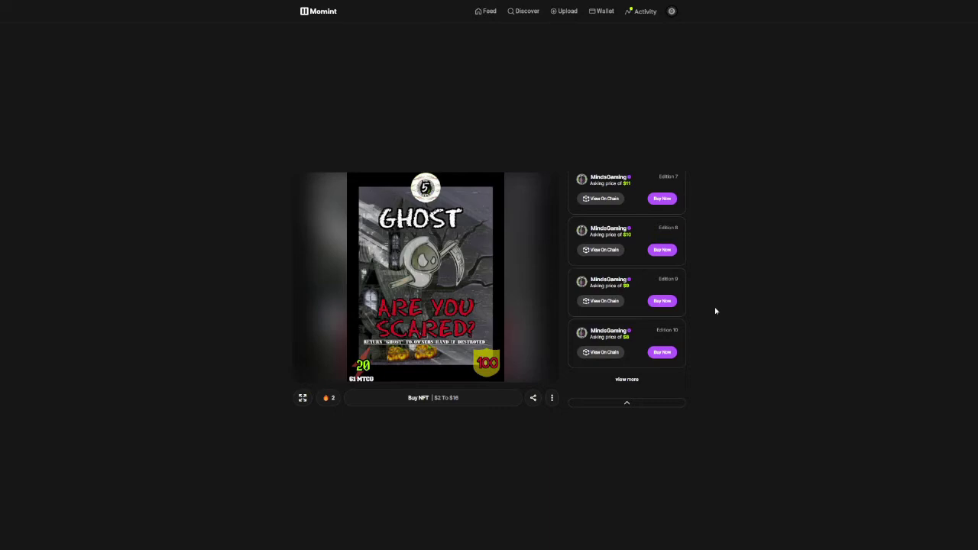
left_click(609, 178)
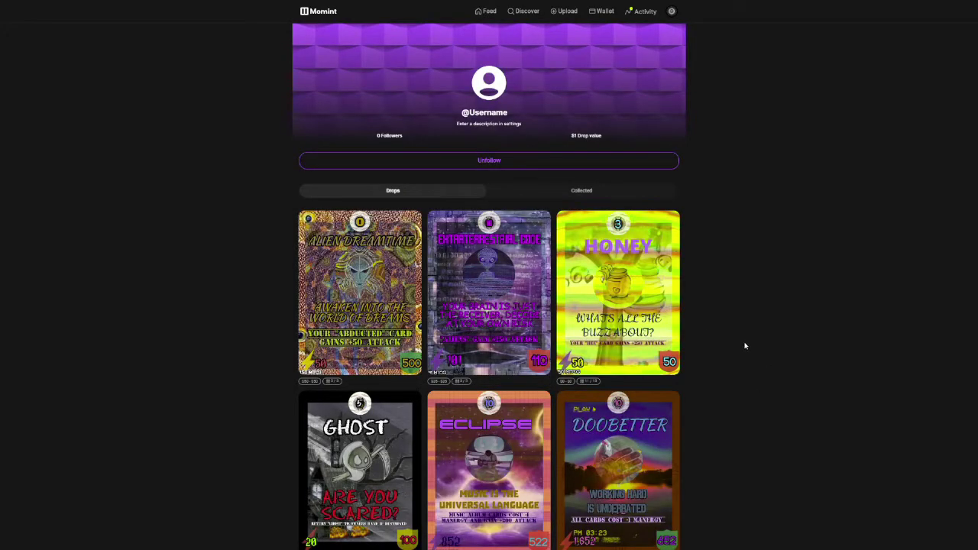
left_click(502, 488)
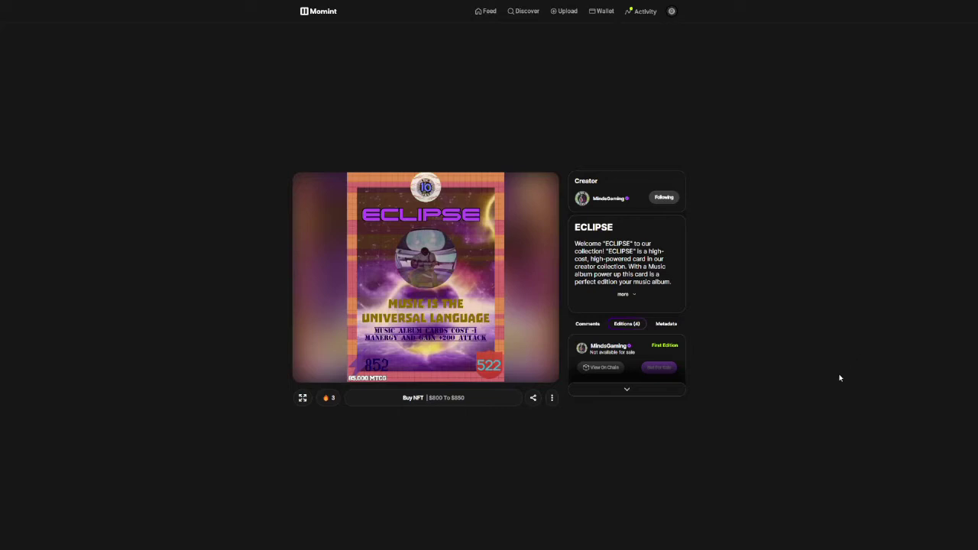
left_click(610, 200)
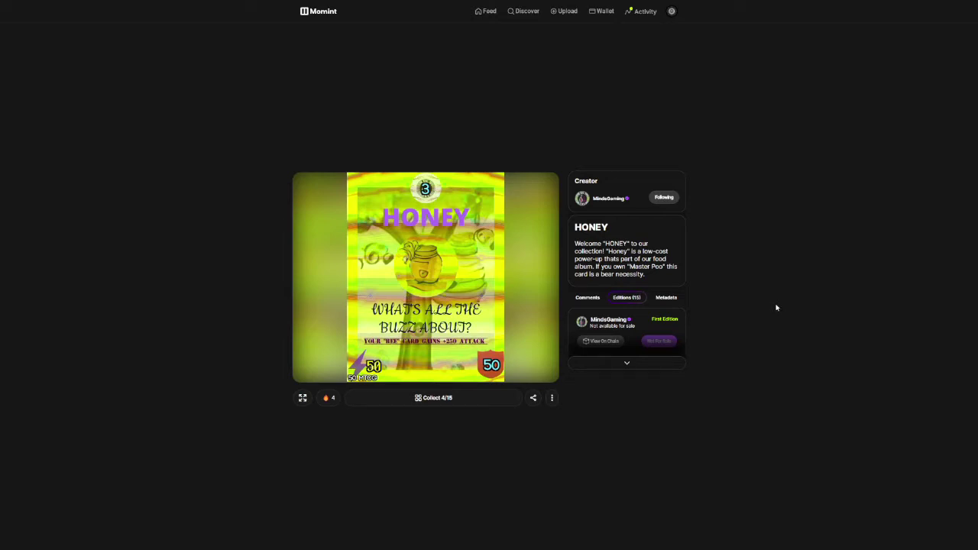
left_click(608, 199)
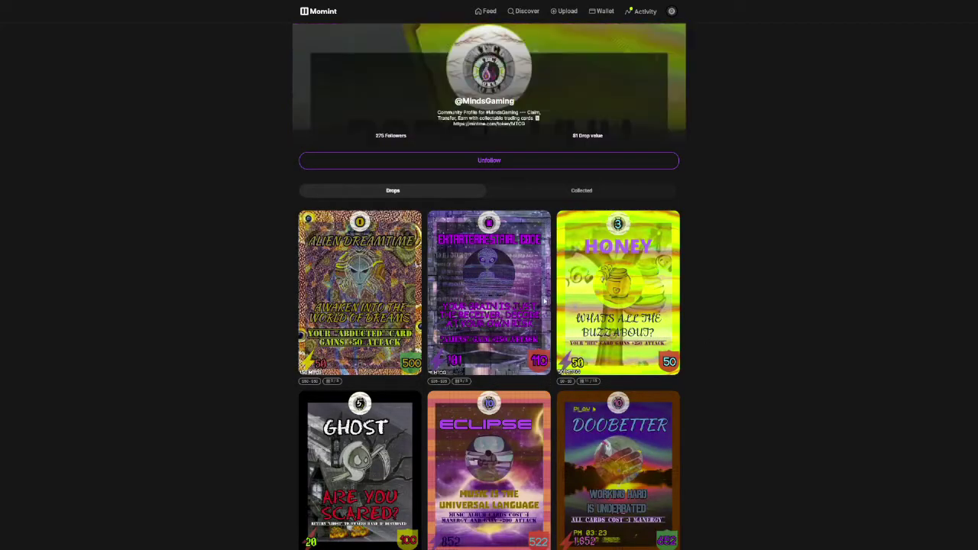
left_click(510, 292)
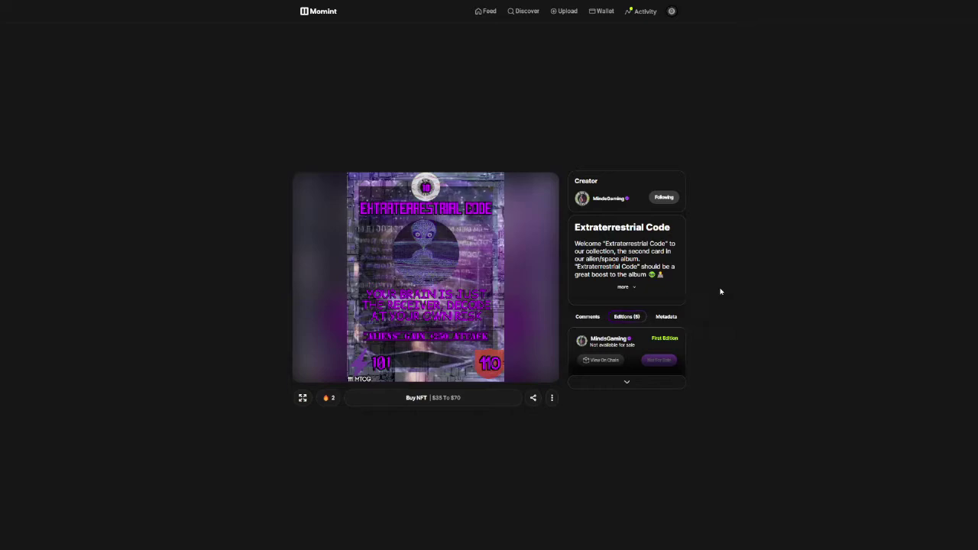
left_click(608, 199)
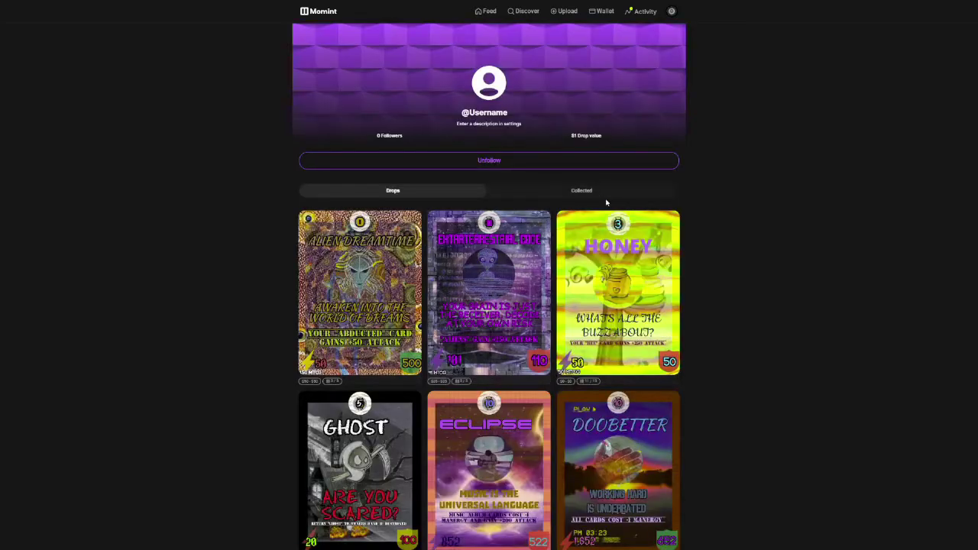
scroll(587, 230, "down", 5)
scroll(704, 261, "down", 3)
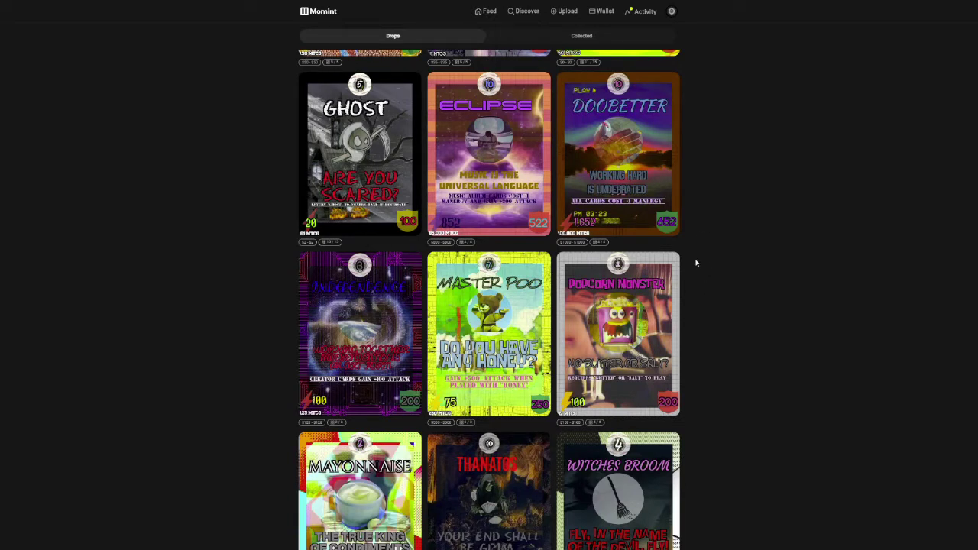
left_click(513, 333)
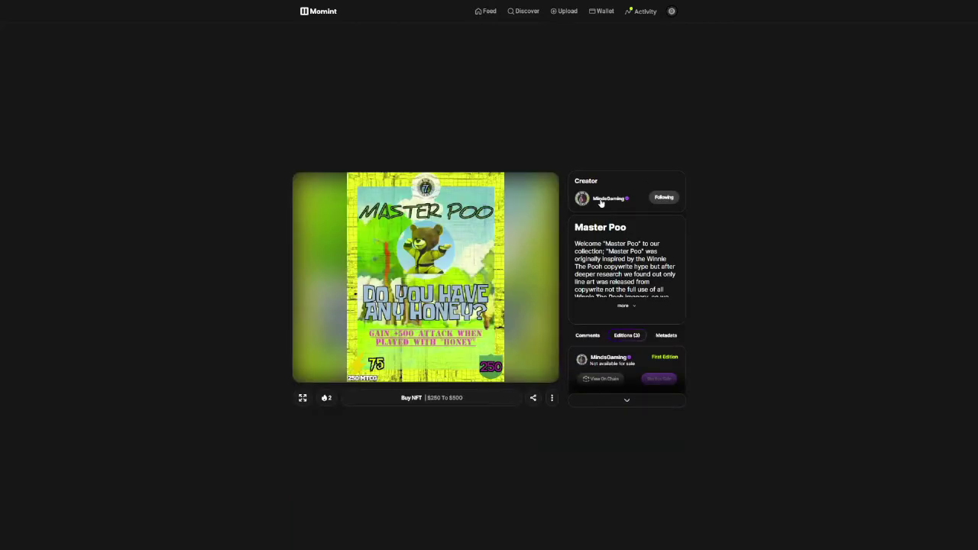
left_click(608, 198)
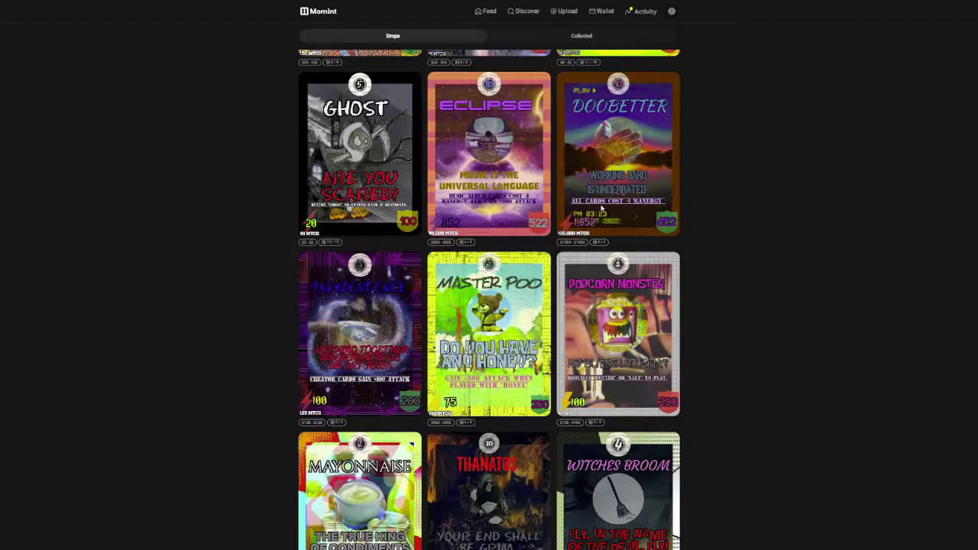
scroll(601, 207, "down", 5)
scroll(602, 206, "down", 5)
scroll(601, 206, "down", 5)
scroll(601, 206, "down", 5)
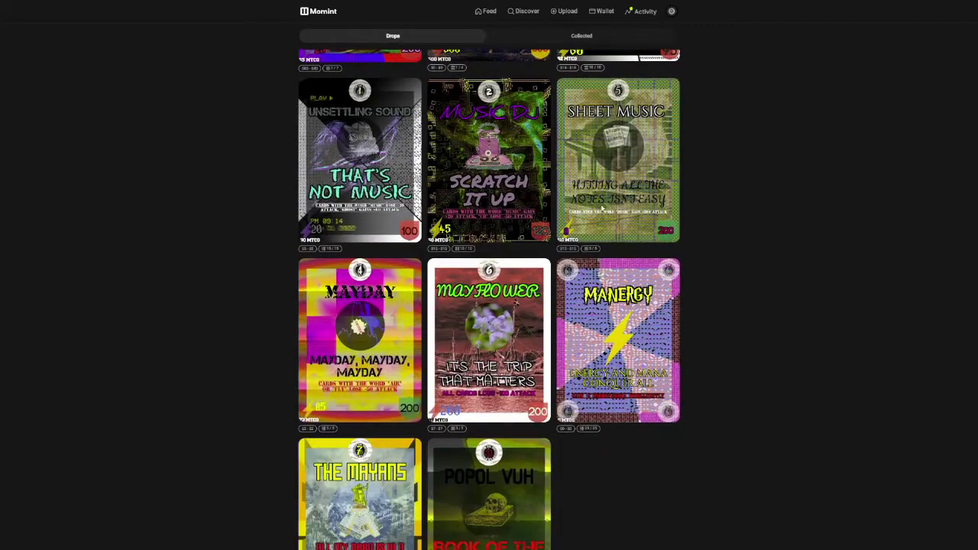
scroll(601, 207, "down", 3)
scroll(602, 206, "down", 3)
scroll(601, 206, "down", 2)
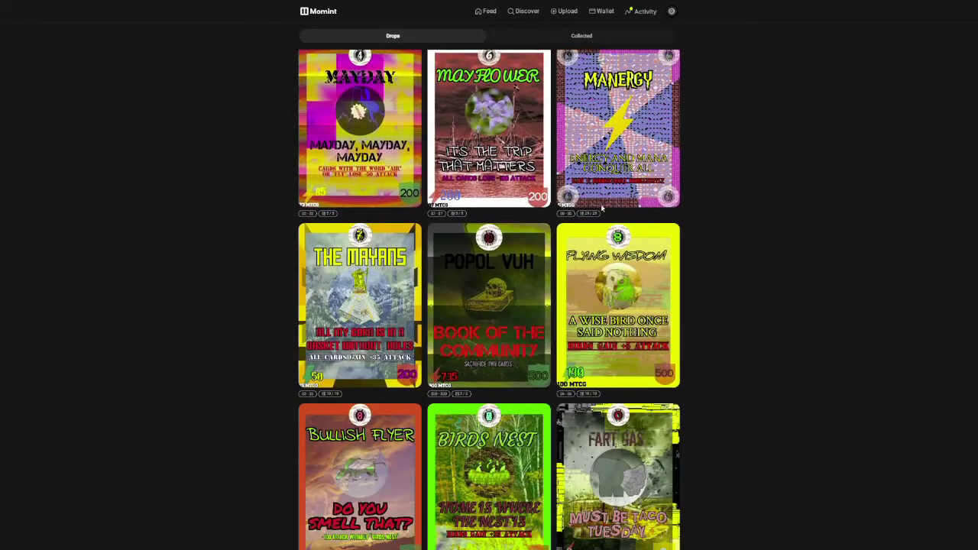
scroll(601, 206, "down", 2)
scroll(601, 207, "down", 2)
scroll(601, 206, "down", 3)
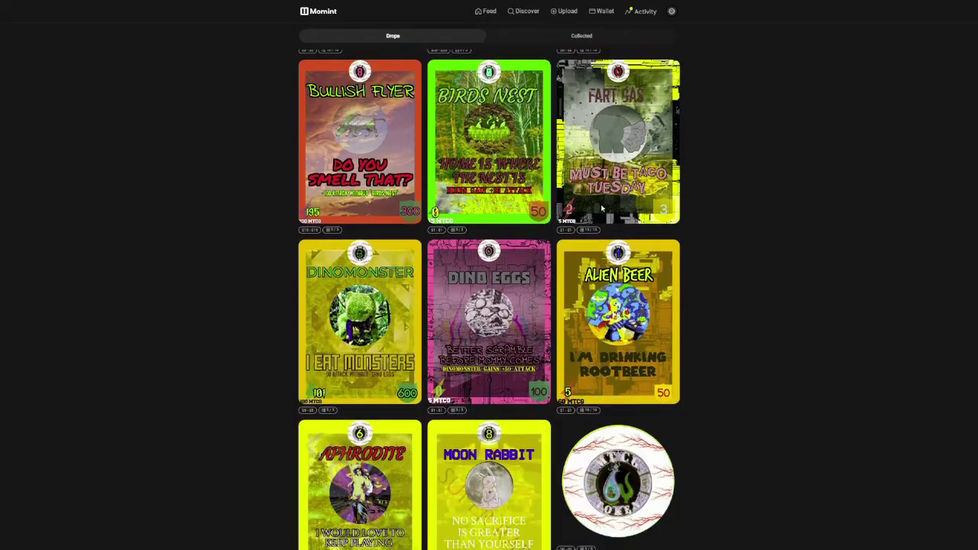
scroll(602, 207, "down", 2)
scroll(601, 206, "down", 2)
scroll(602, 207, "down", 2)
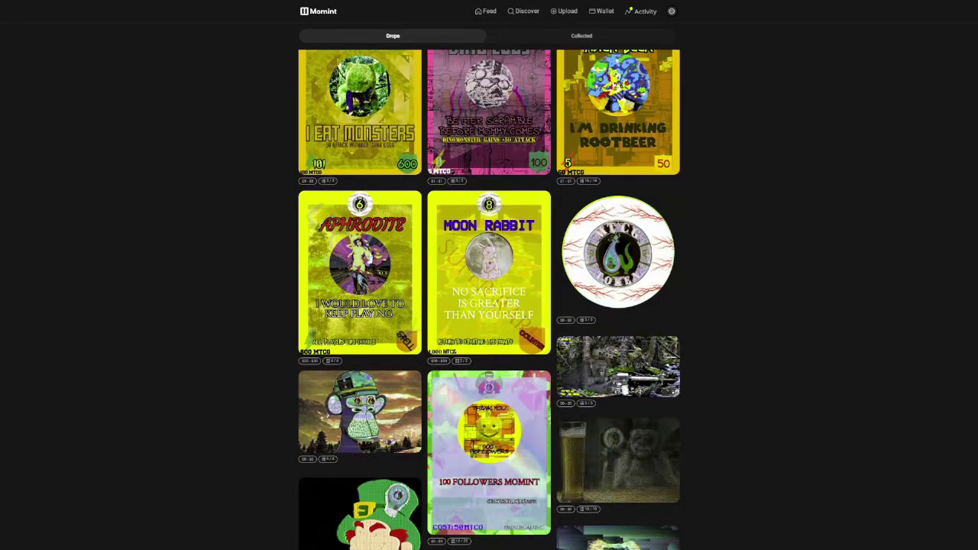
scroll(602, 206, "down", 2)
scroll(601, 206, "down", 2)
scroll(601, 206, "down", 2)
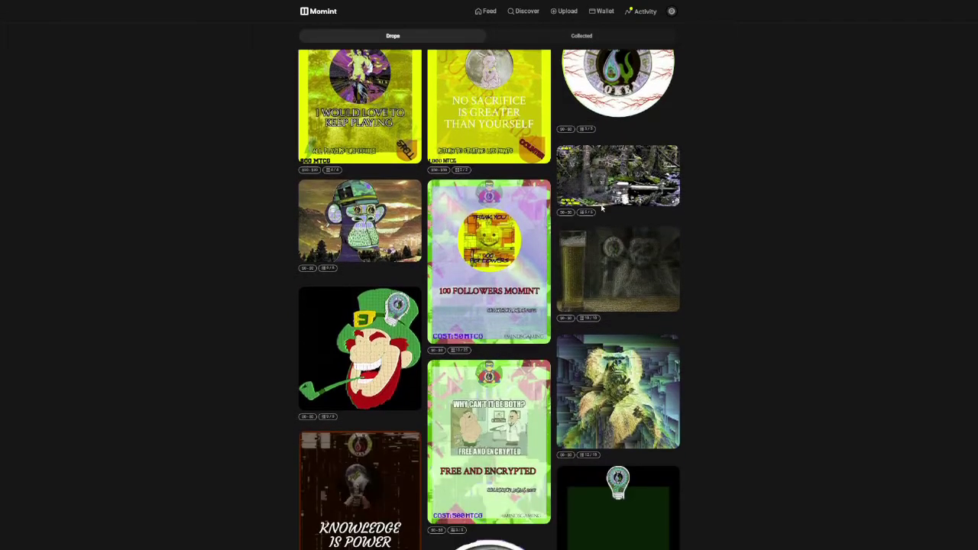
scroll(602, 206, "down", 2)
scroll(602, 206, "down", 2)
scroll(602, 206, "down", 2)
scroll(602, 207, "down", 2)
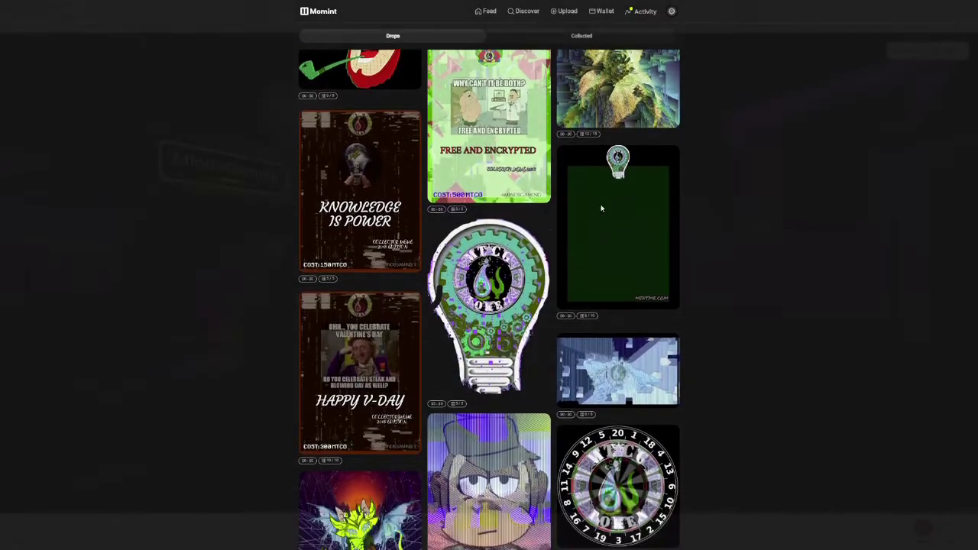
scroll(601, 206, "down", 3)
scroll(601, 207, "down", 3)
scroll(601, 207, "down", 2)
scroll(601, 206, "down", 2)
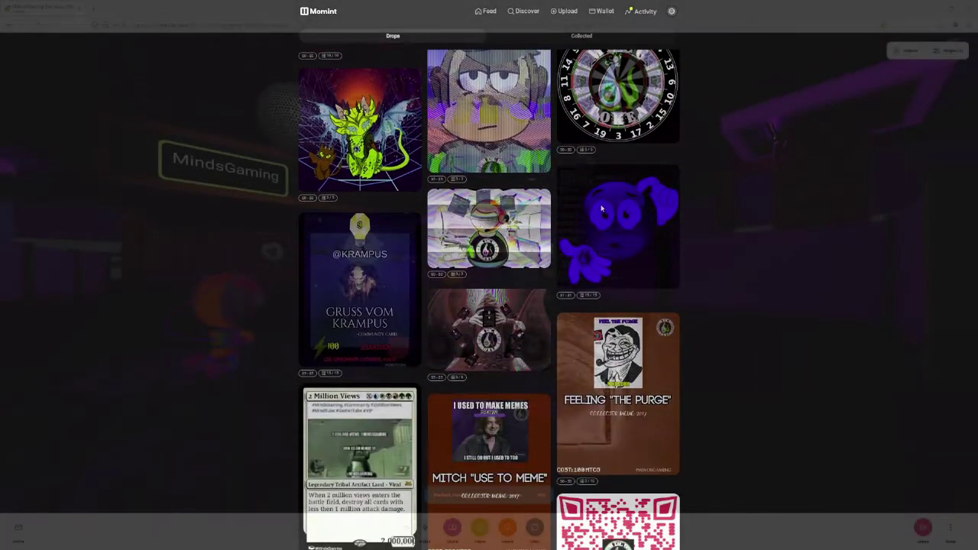
scroll(602, 207, "down", 3)
scroll(602, 206, "down", 3)
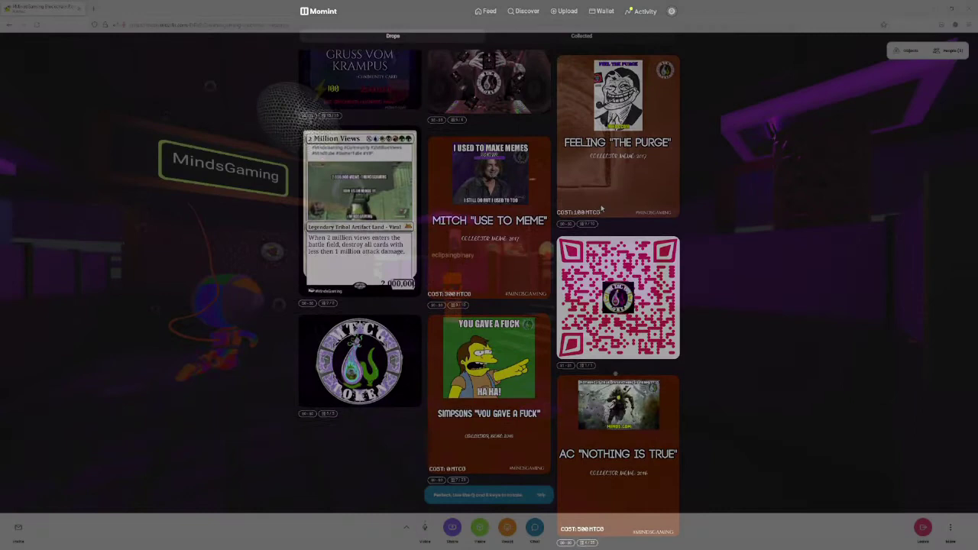
scroll(601, 206, "up", 3)
scroll(601, 207, "up", 2)
scroll(601, 206, "up", 2)
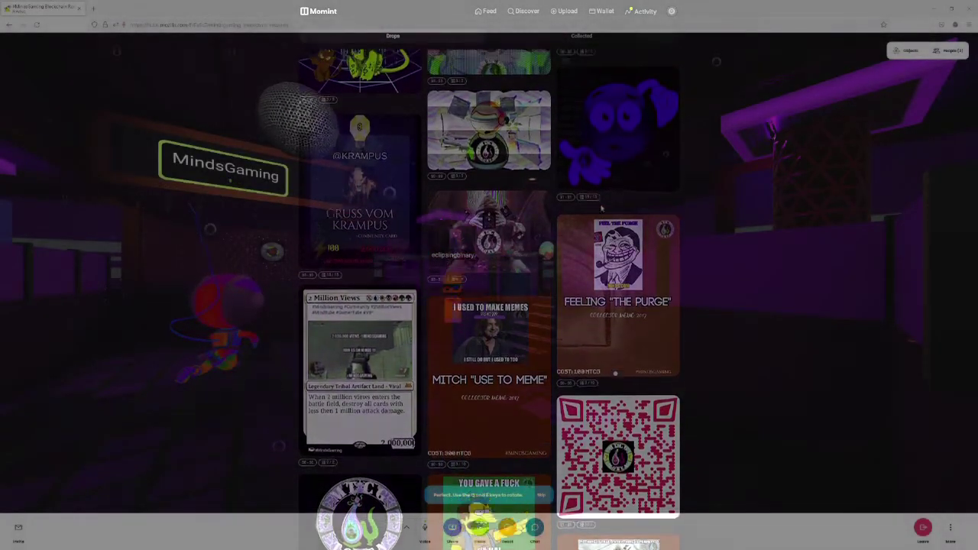
scroll(602, 207, "up", 3)
scroll(601, 206, "up", 3)
scroll(602, 206, "up", 3)
scroll(601, 206, "up", 2)
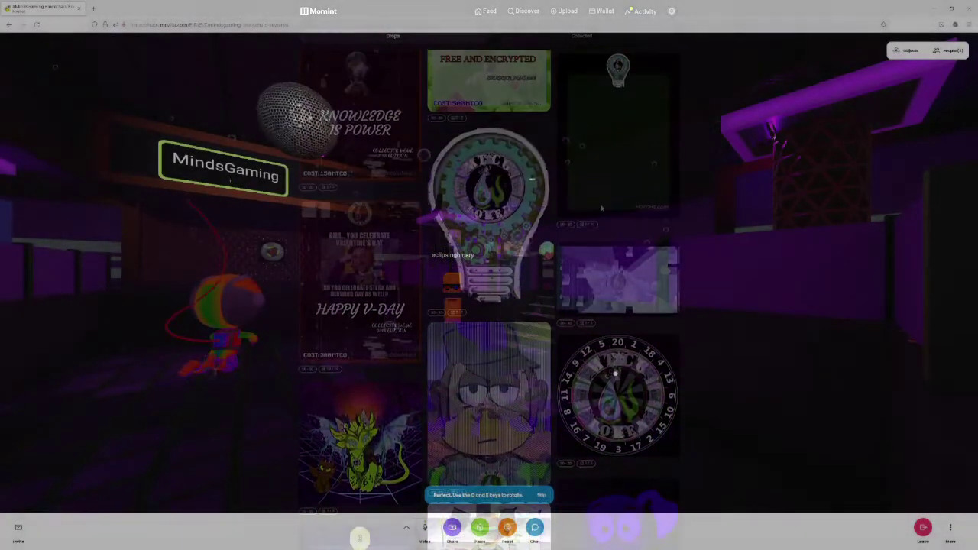
scroll(601, 207, "up", 3)
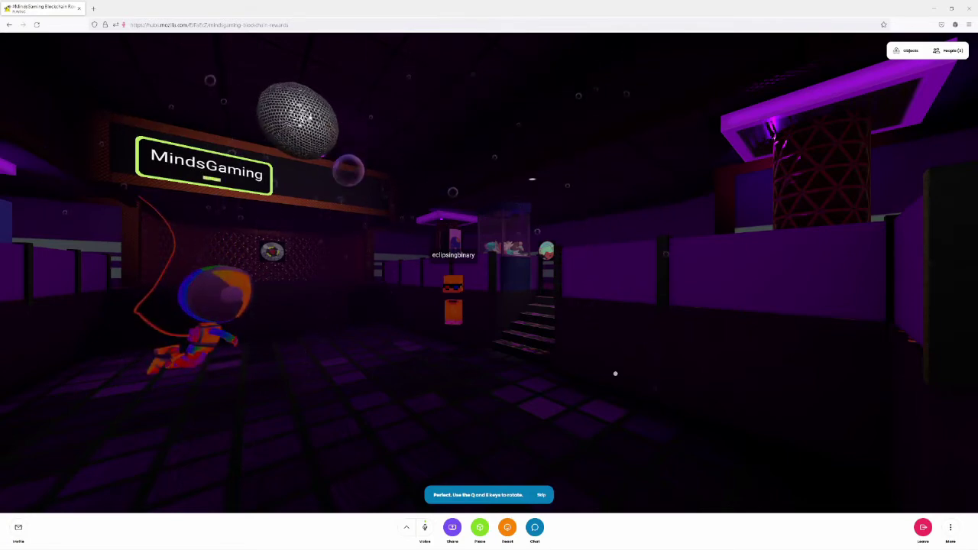
Walk and turn around the room toward the staircases, disco ball and the visitor's avatar.
key("e")
key("q")
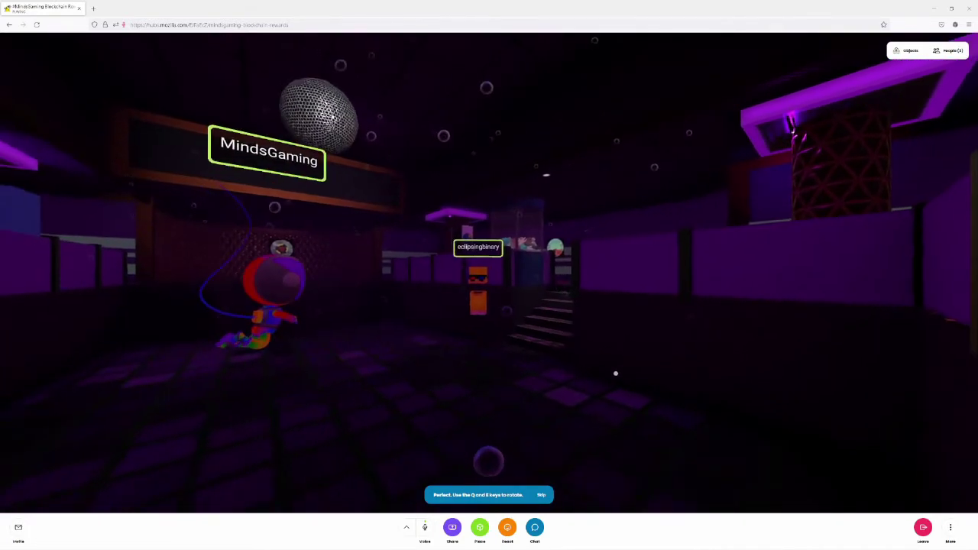
key("s")
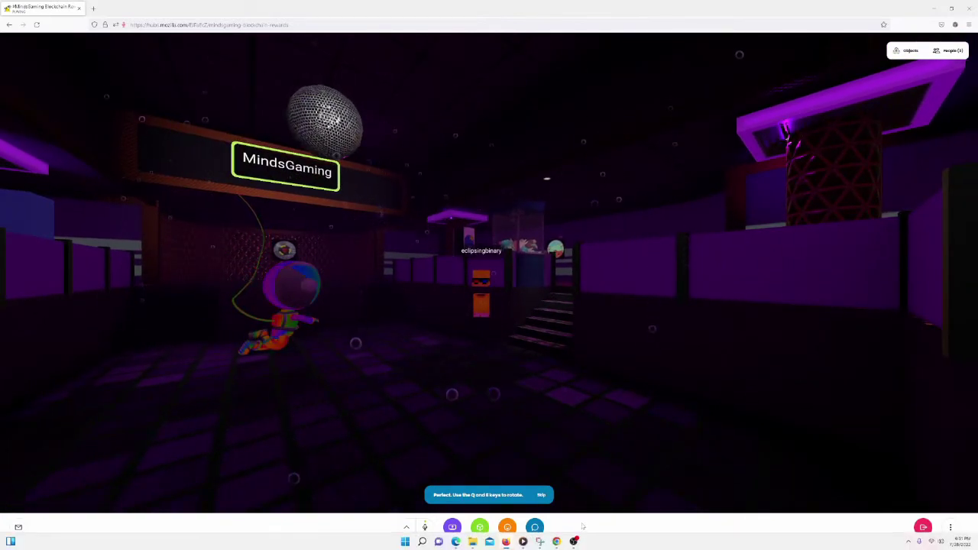
key("a")
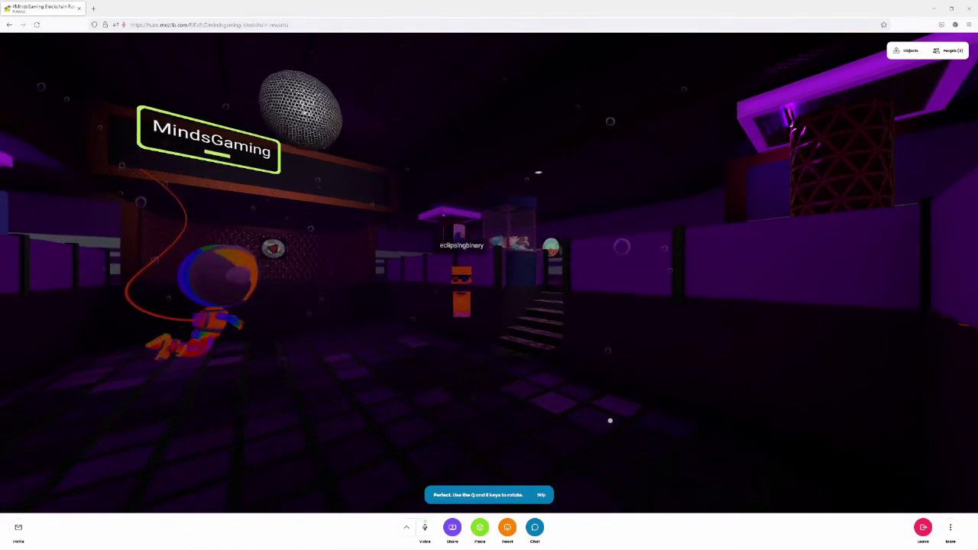
key("s")
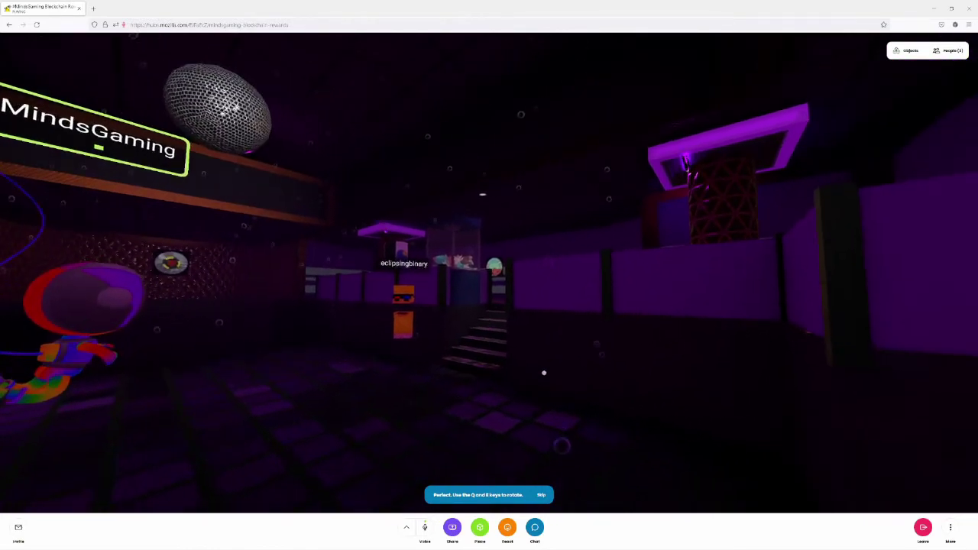
key("d")
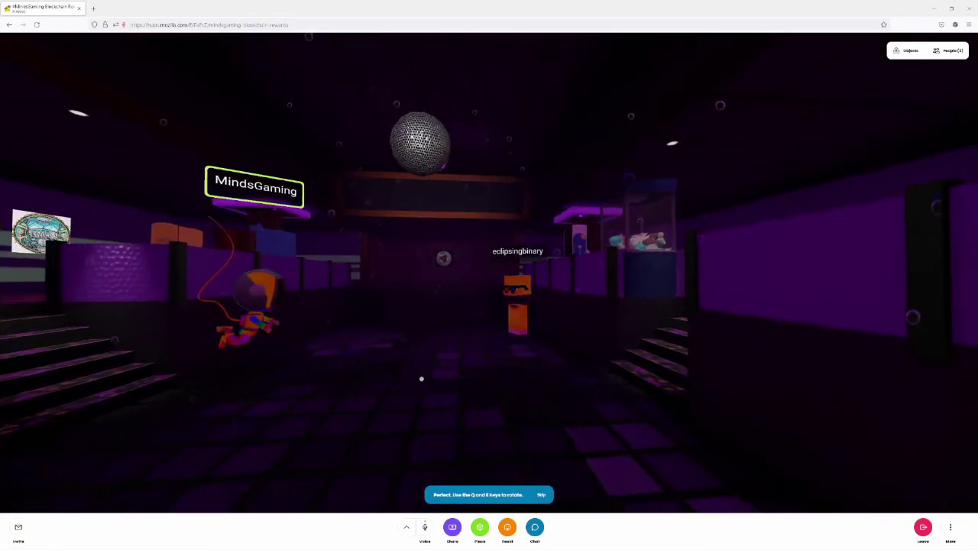
key("q")
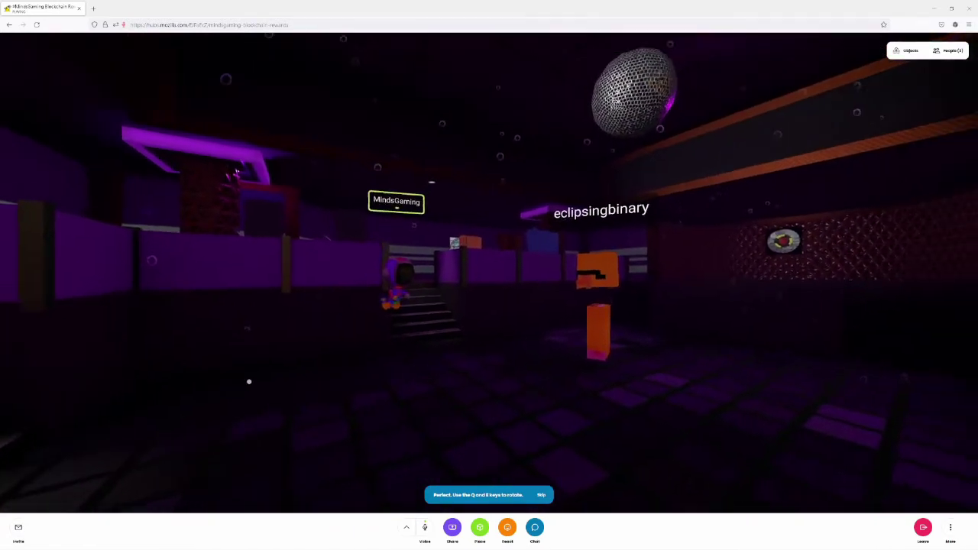
key("s")
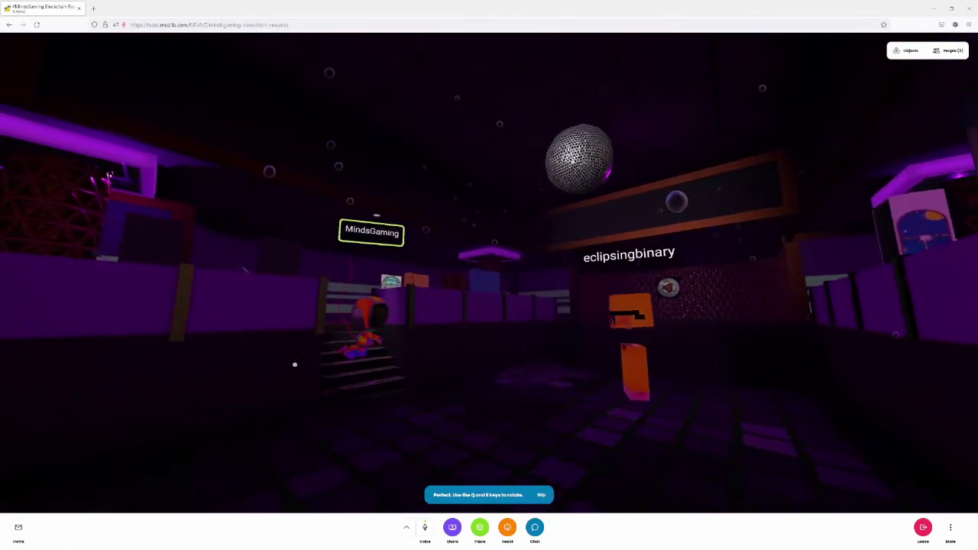
key("w")
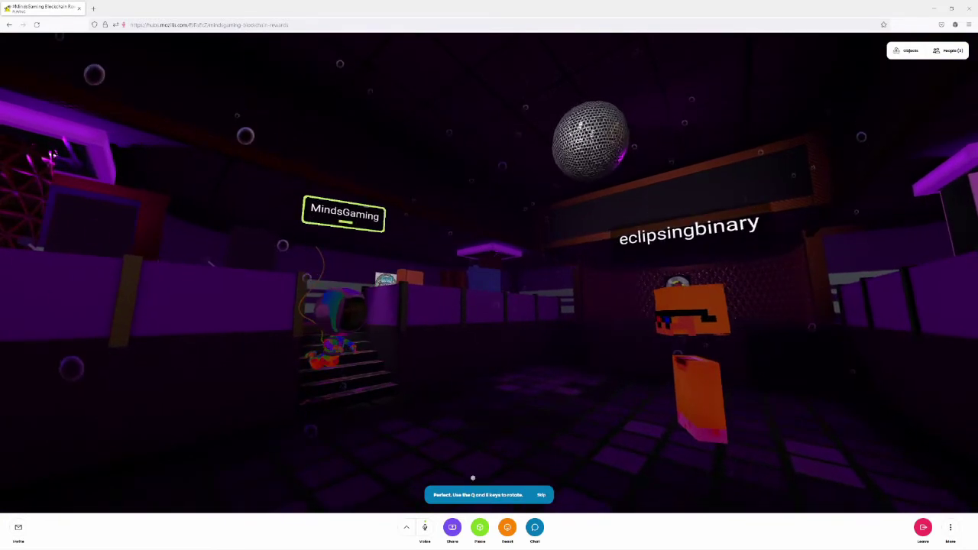
Place the Groot 3D model from the place menu, drag it upward, then delete it.
left_click(480, 528)
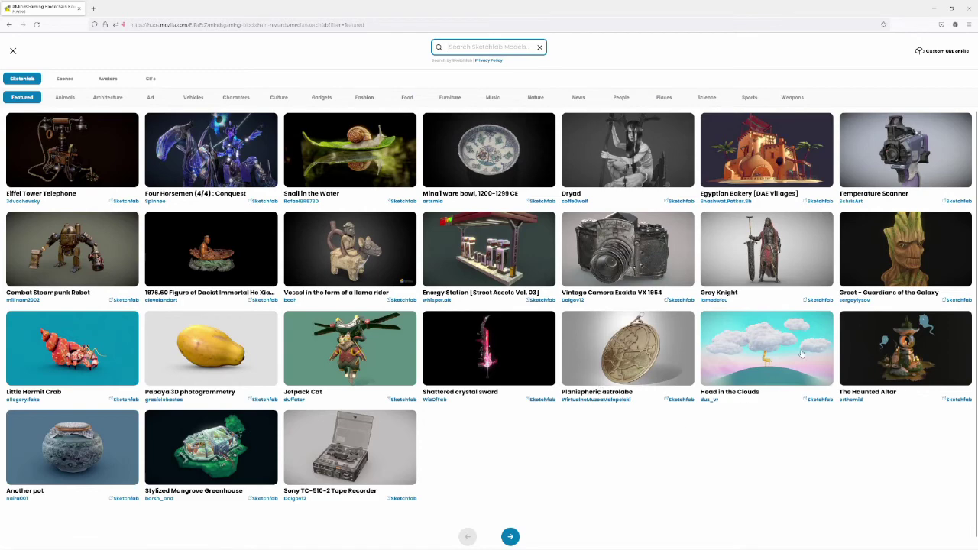
left_click(889, 260)
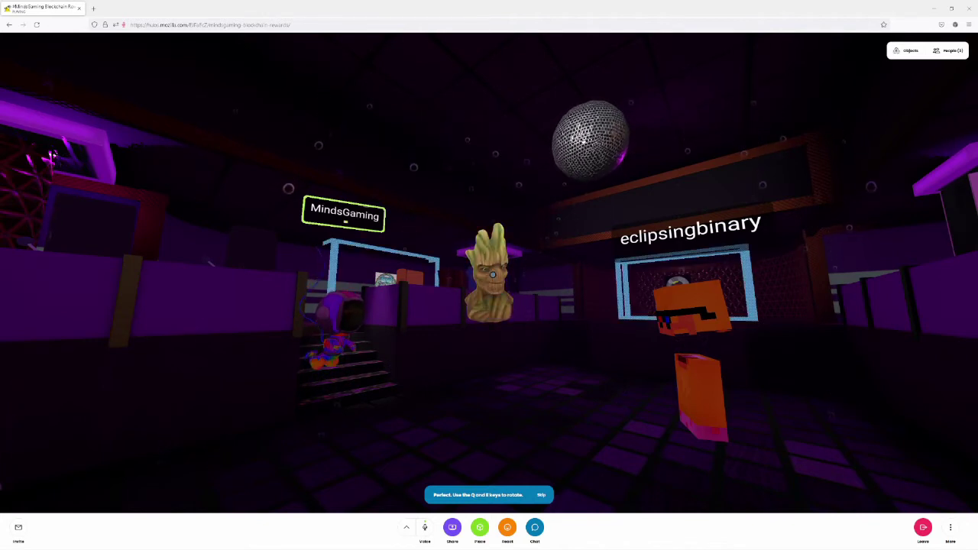
mouse_move(499, 297)
left_mouse_down()
mouse_move(676, 287)
mouse_move(497, 275)
left_mouse_up()
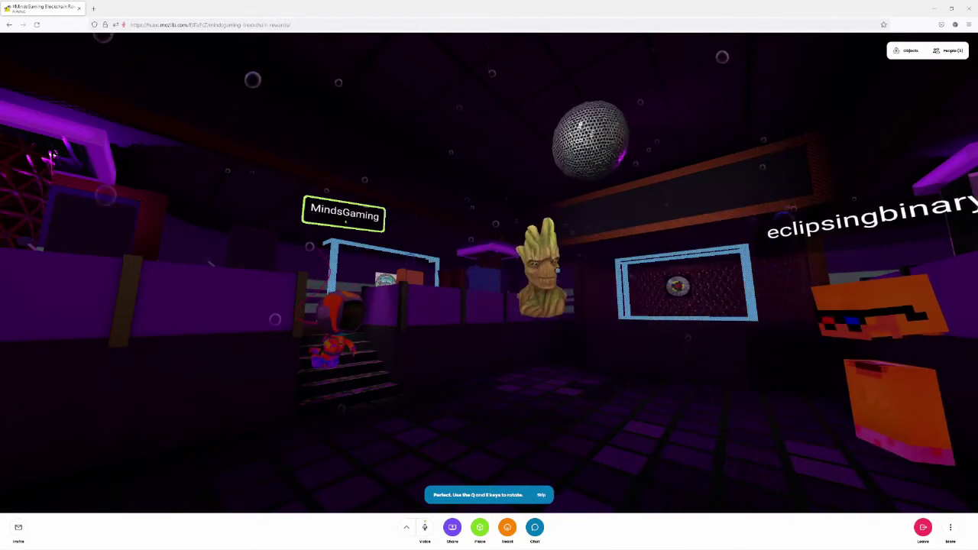
right_click(497, 273)
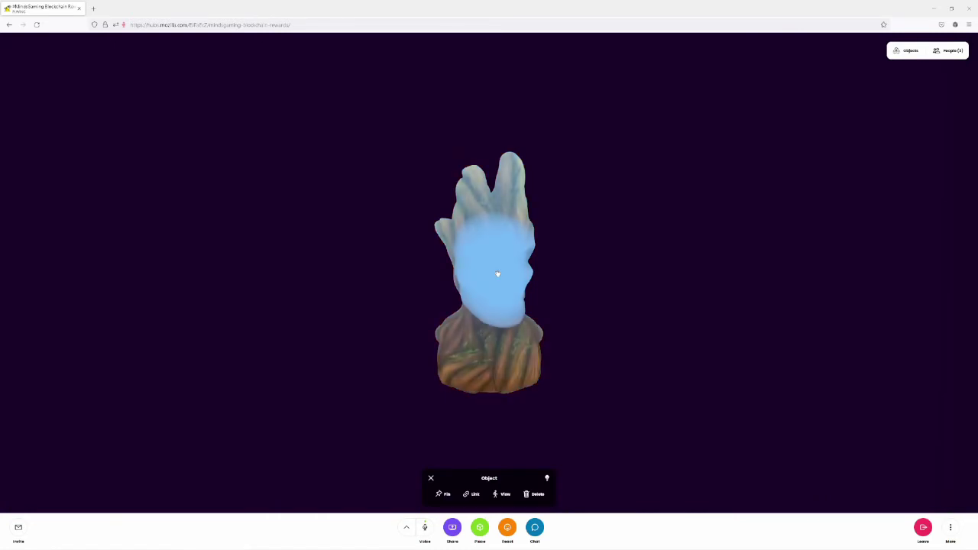
left_click(535, 494)
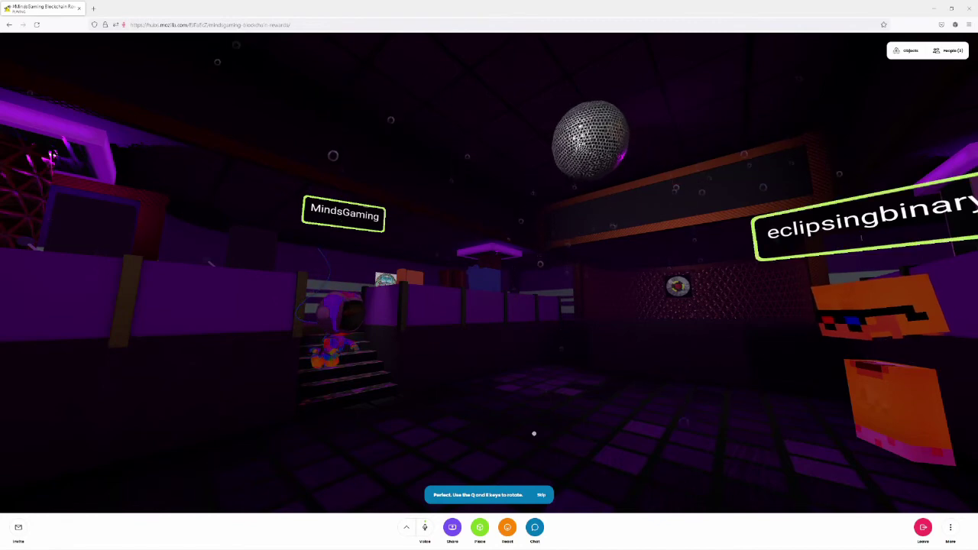
key("s")
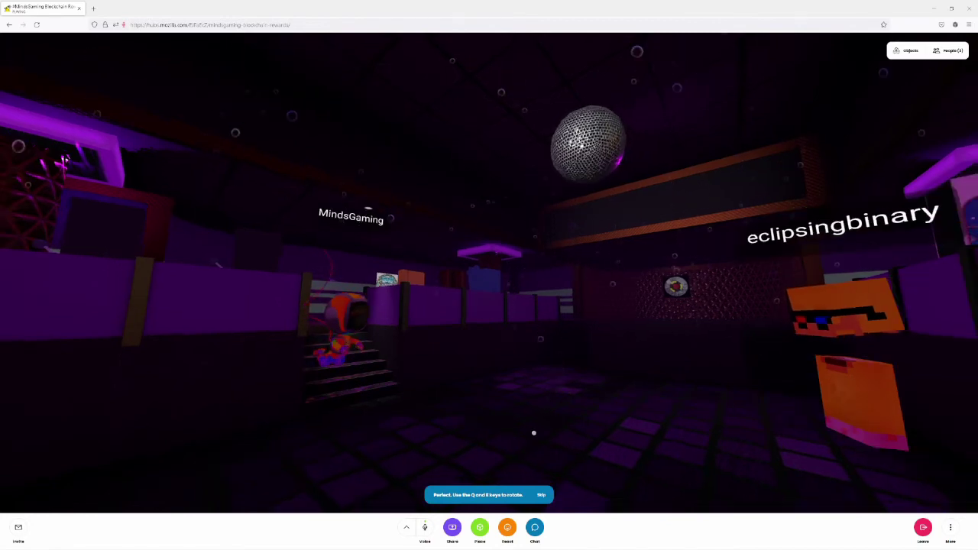